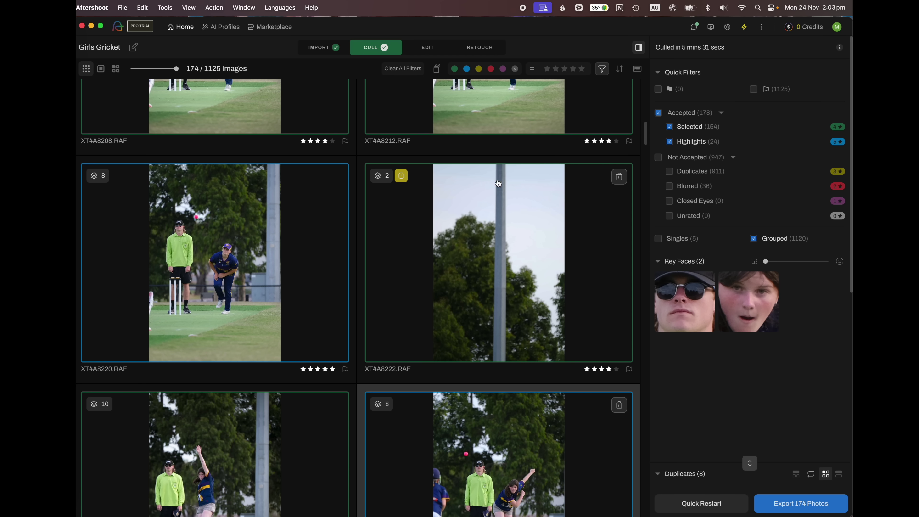
Delete photo XT4A8222.RAF from Aftershoot only, keeping the file on disk
{"action": "mouse_move", "coordinate": [403, 176]}
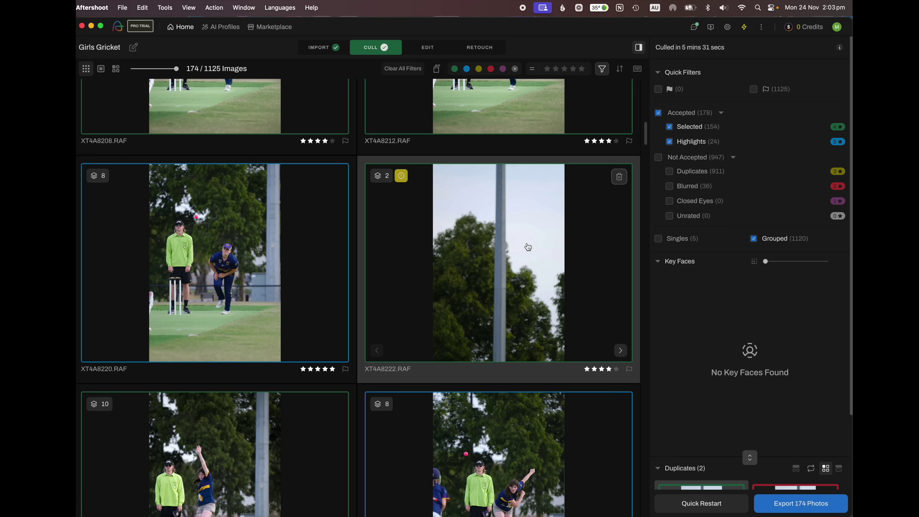
{"action": "left_click", "coordinate": [619, 177]}
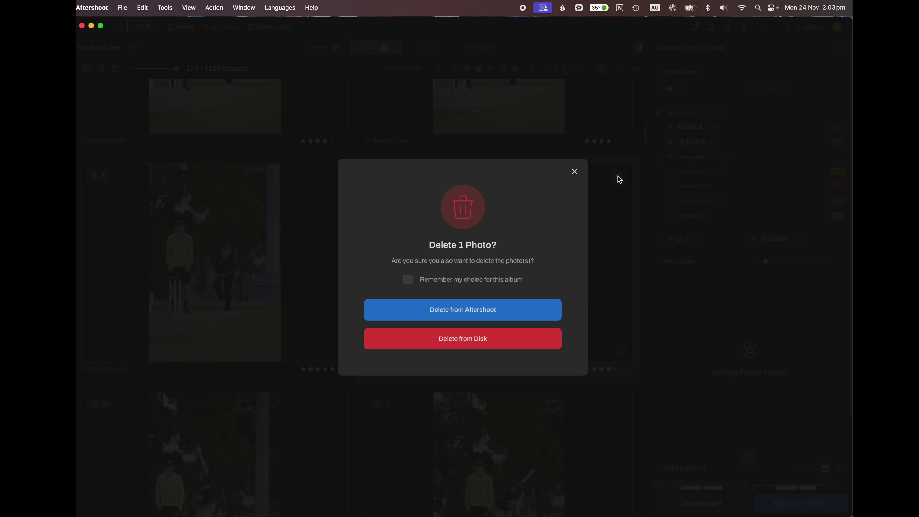
{"action": "left_click", "coordinate": [473, 310]}
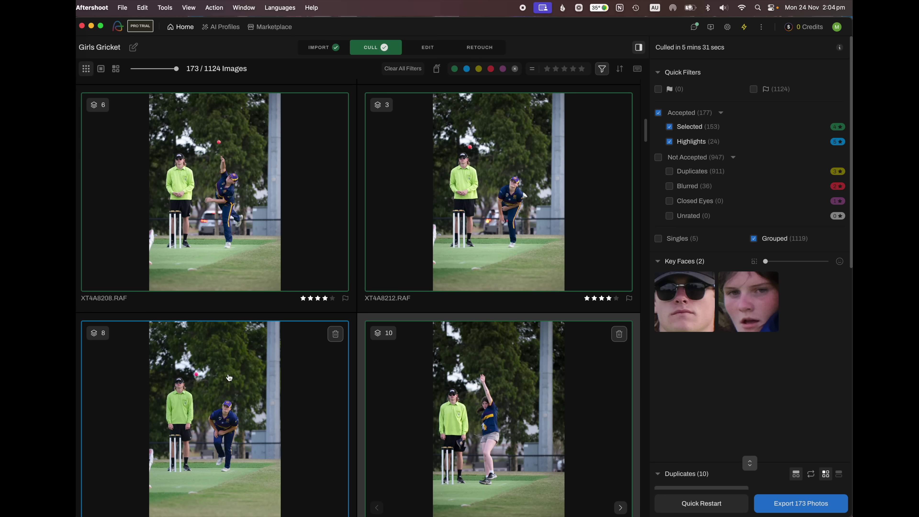
Review the following accepted cricket photos from XT4A8241.RAF to XT4A8258.RAF, checking their key faces and duplicates
{"action": "scroll", "coordinate": [216, 402], "scroll_direction": "down", "scroll_amount": 1}
{"action": "scroll", "coordinate": [499, 366], "scroll_direction": "down", "scroll_amount": 3}
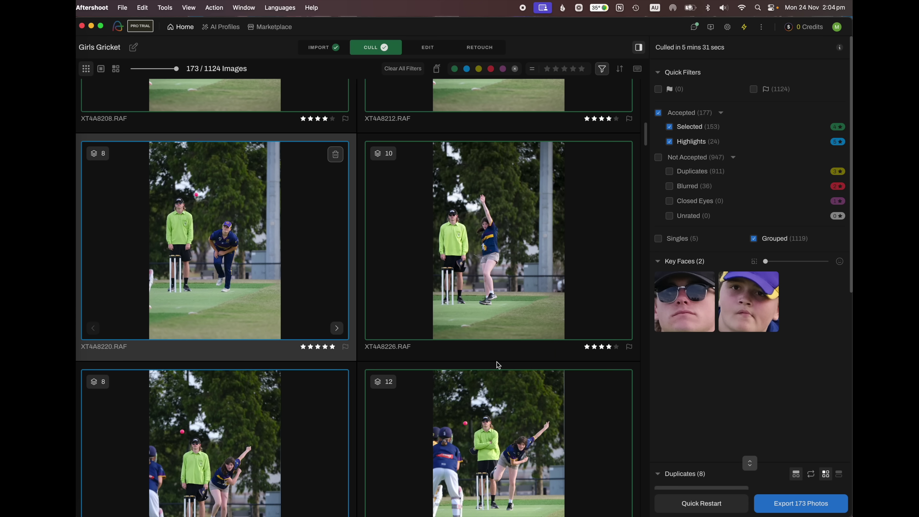
{"action": "scroll", "coordinate": [754, 262], "scroll_direction": "down", "scroll_amount": 3}
{"action": "left_click", "coordinate": [286, 381]}
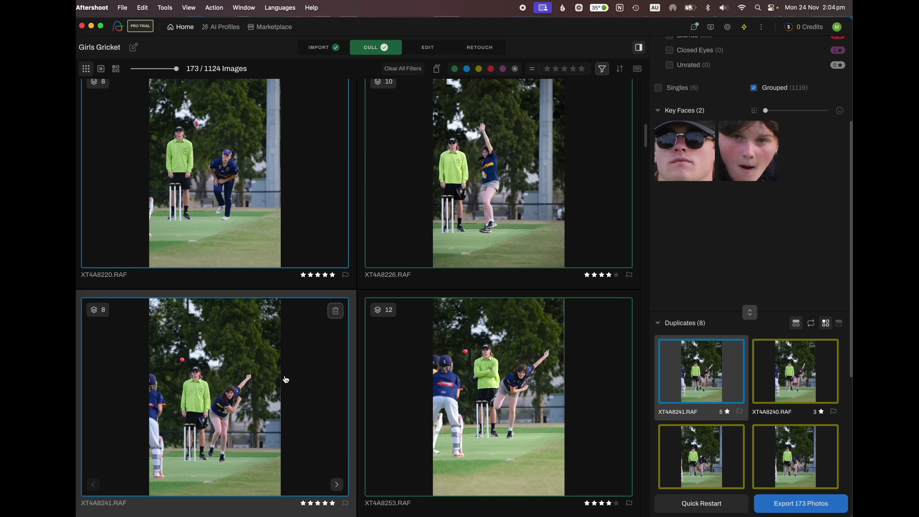
{"action": "key", "text": "Right"}
{"action": "key", "text": "Right"}
{"action": "key", "text": "Right"}
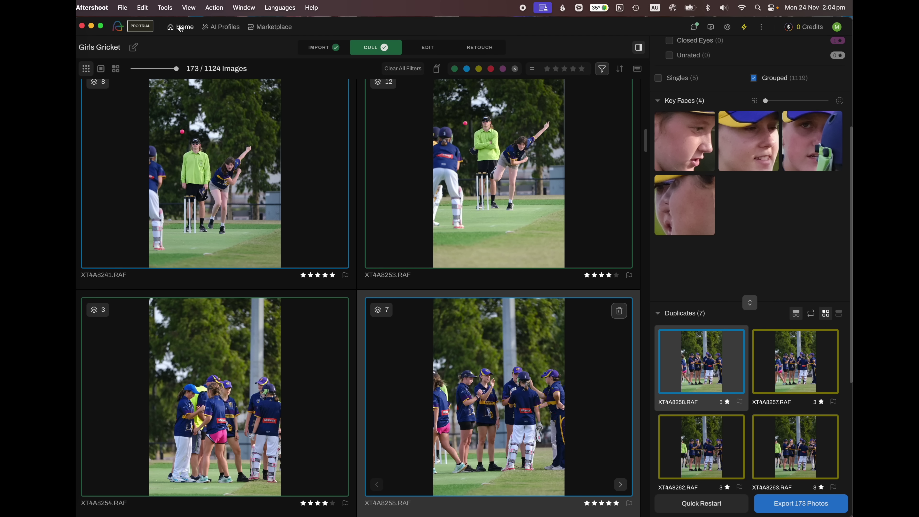
Leave the cricket album and open the Local Business album at its culling stage
{"action": "left_click", "coordinate": [181, 27]}
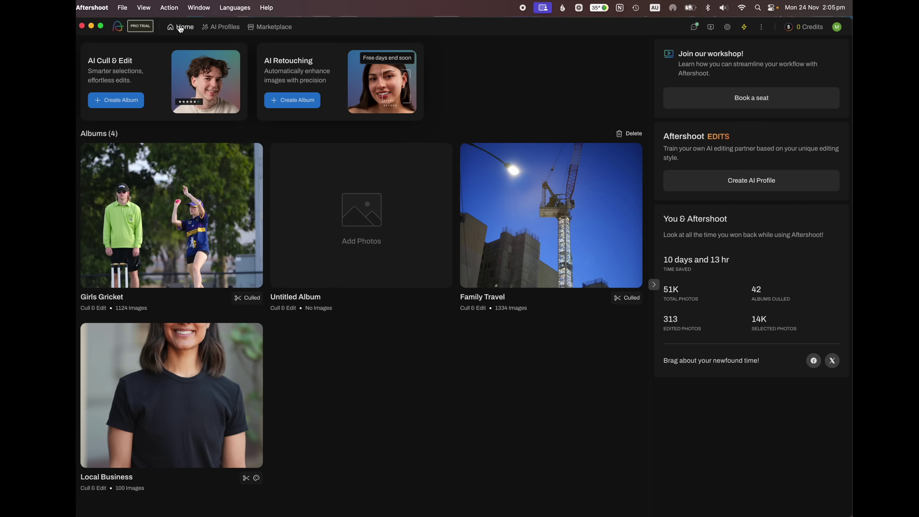
{"action": "mouse_move", "coordinate": [207, 358]}
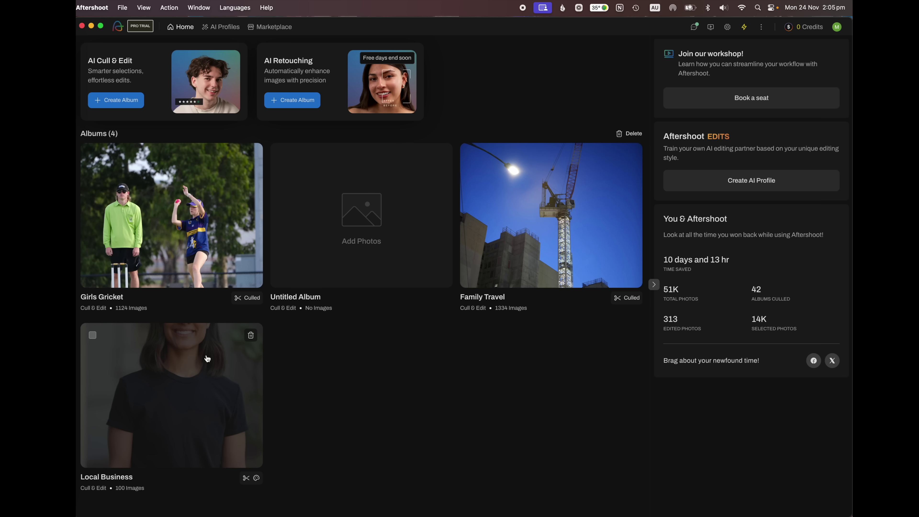
{"action": "left_click", "coordinate": [194, 386]}
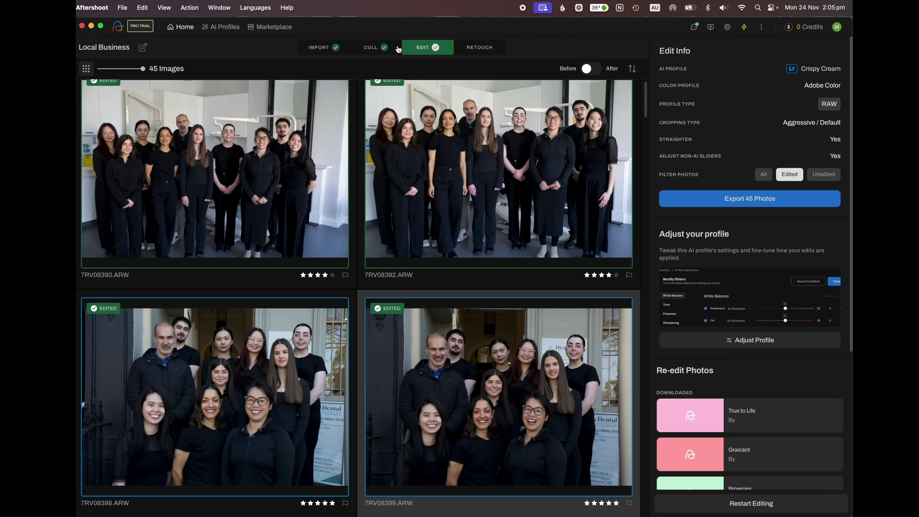
{"action": "left_click", "coordinate": [386, 48]}
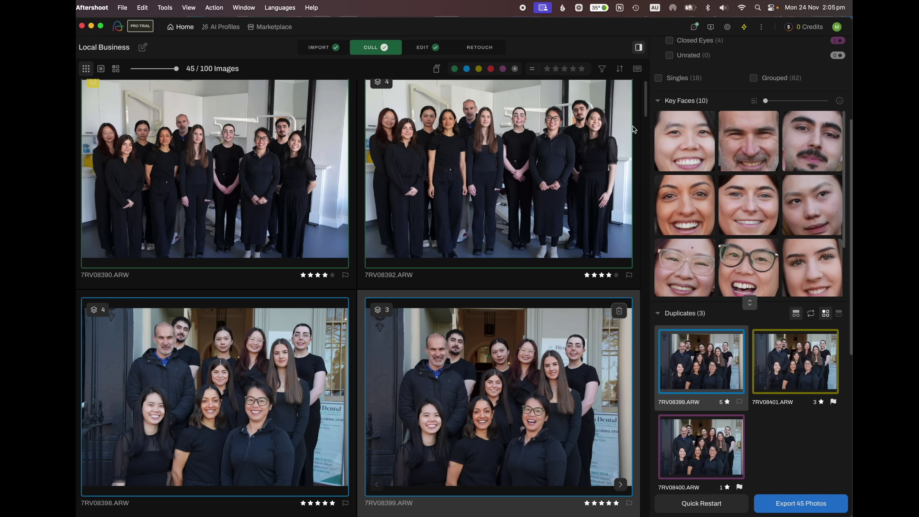
Examine the key faces and duplicates of the whole-team group photos, from 7RV08392.ARW to 7RV08403.ARW
{"action": "left_click", "coordinate": [494, 167]}
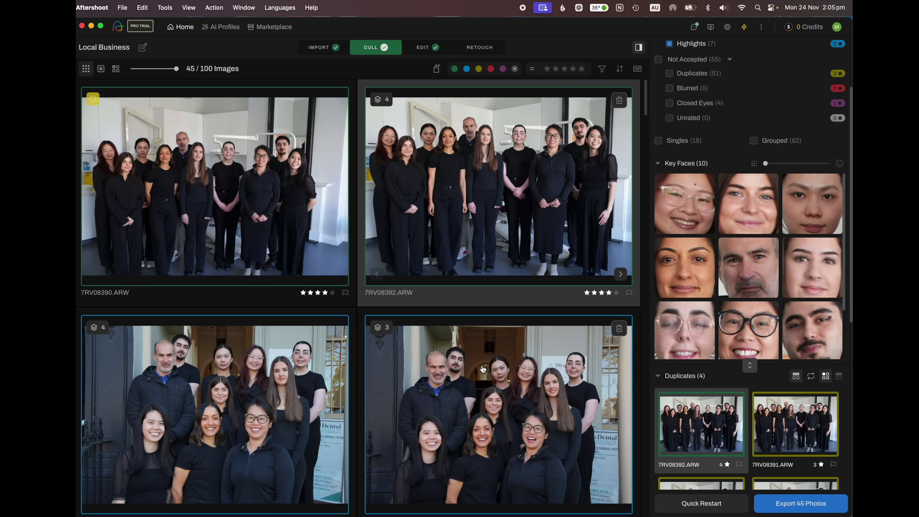
{"action": "left_click", "coordinate": [501, 399]}
{"action": "scroll", "coordinate": [505, 359], "scroll_direction": "down", "scroll_amount": 5}
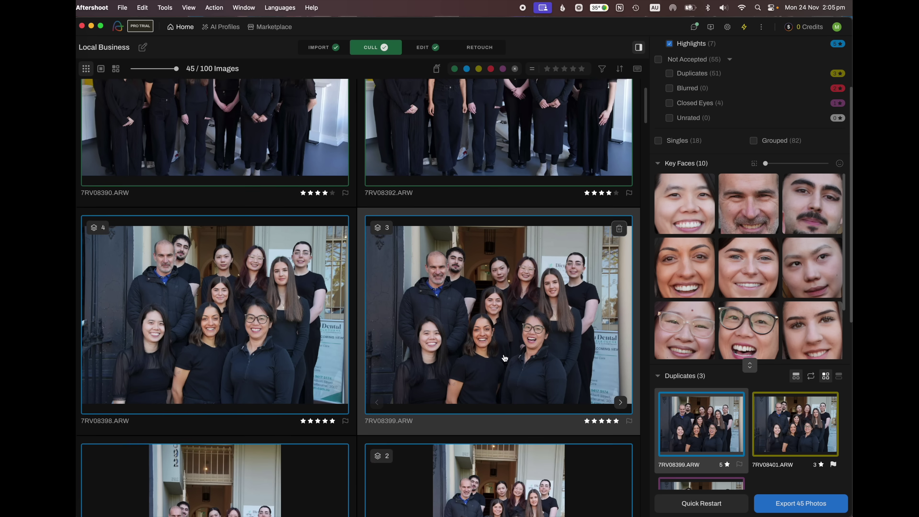
{"action": "left_click", "coordinate": [489, 441]}
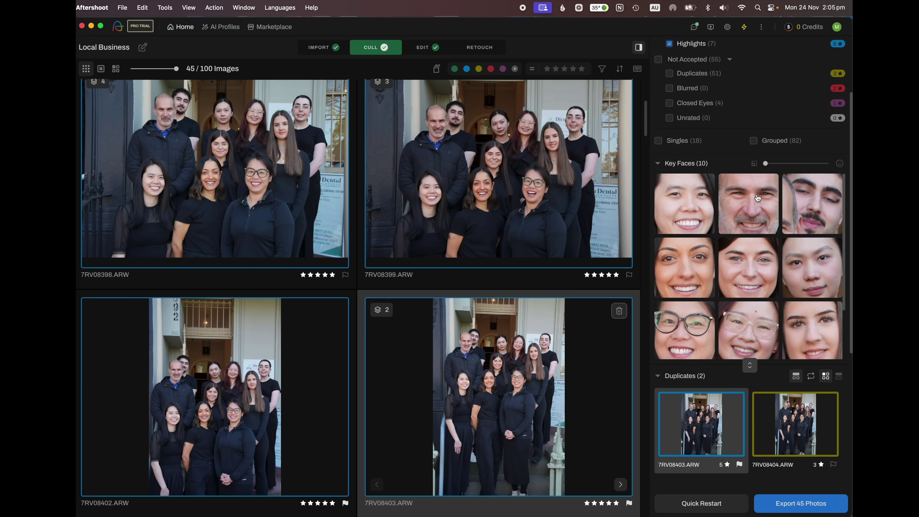
{"action": "left_click", "coordinate": [222, 405]}
Examine the key faces and duplicates of the four-person group photos and the portraits that follow, including 7RV08410.ARW, 7RV08415.ARW and 7RV08417.ARW
{"action": "scroll", "coordinate": [222, 406], "scroll_direction": "down", "scroll_amount": 10}
{"action": "left_click", "coordinate": [548, 271]}
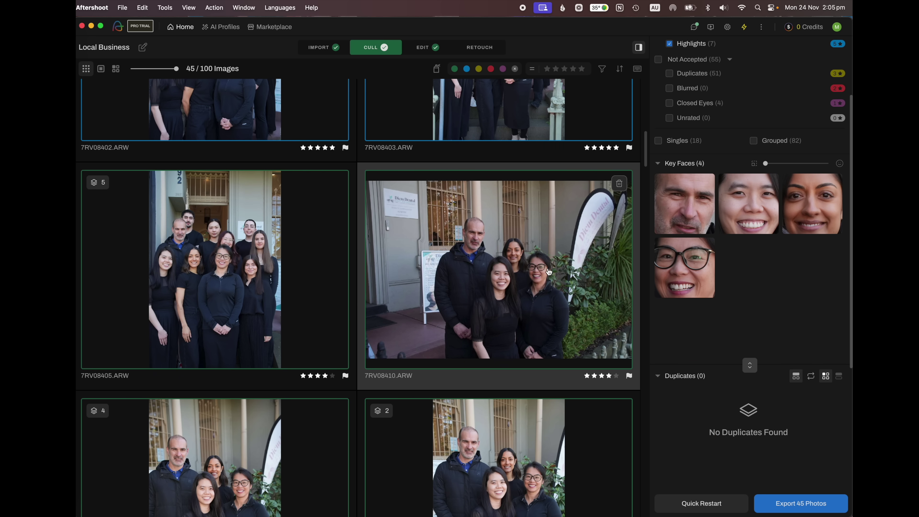
{"action": "scroll", "coordinate": [441, 386], "scroll_direction": "down", "scroll_amount": 5}
{"action": "left_click", "coordinate": [529, 342]}
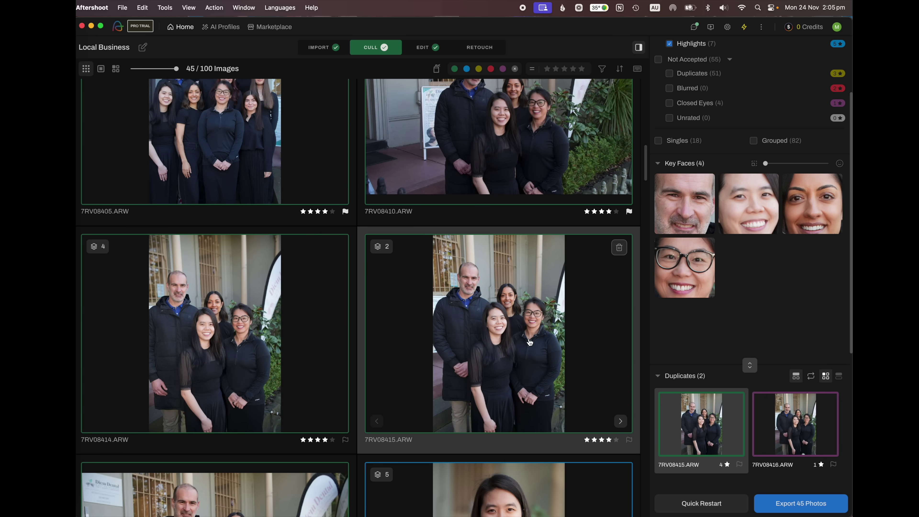
{"action": "left_click", "coordinate": [236, 326]}
{"action": "scroll", "coordinate": [237, 388], "scroll_direction": "down", "scroll_amount": 5}
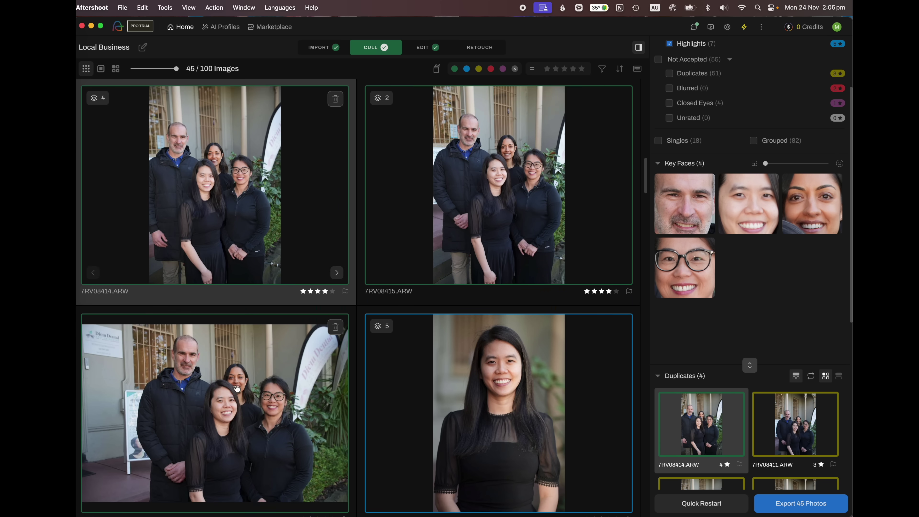
{"action": "scroll", "coordinate": [237, 389], "scroll_direction": "down", "scroll_amount": 1}
{"action": "left_click", "coordinate": [512, 400]}
{"action": "scroll", "coordinate": [511, 400], "scroll_direction": "down", "scroll_amount": 4}
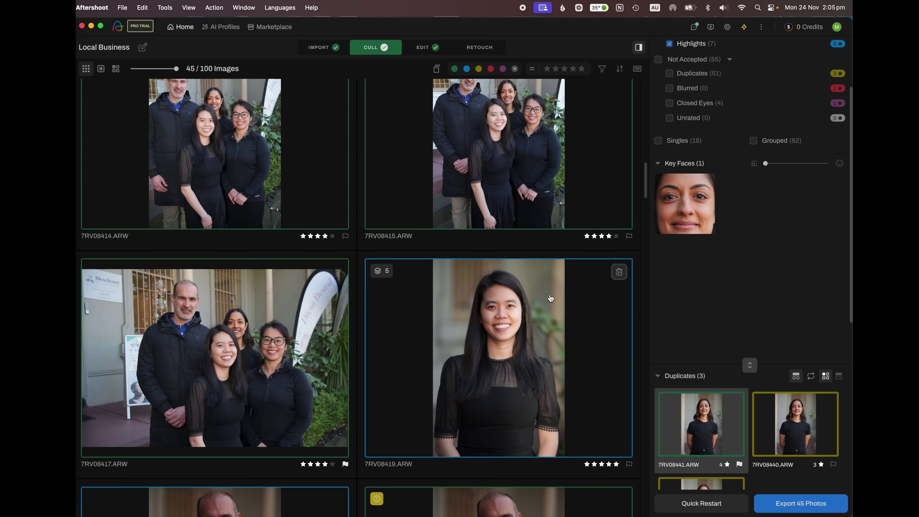
{"action": "scroll", "coordinate": [220, 335], "scroll_direction": "down", "scroll_amount": 1}
{"action": "left_click", "coordinate": [259, 300]}
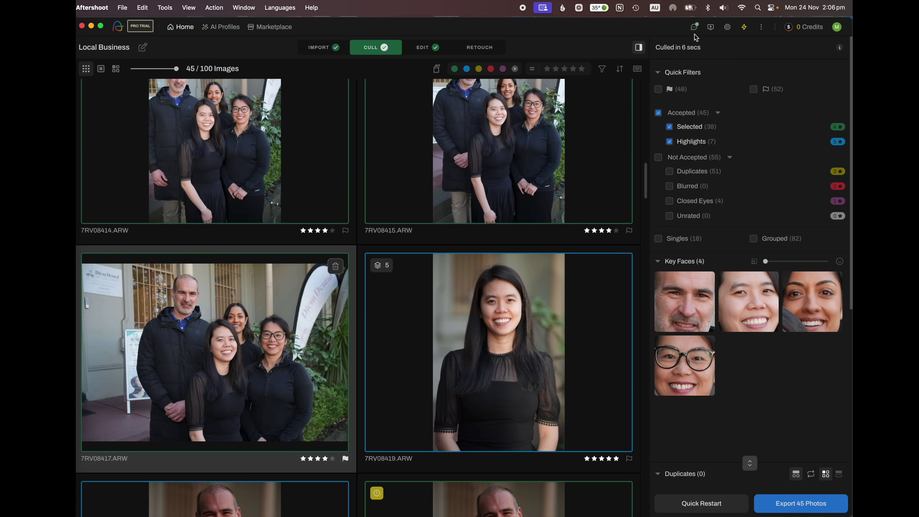
Exclude Highlights from the accepted photos filter and look through the remaining Selected portraits
{"action": "left_click", "coordinate": [669, 141]}
{"action": "scroll", "coordinate": [516, 212], "scroll_direction": "down", "scroll_amount": 5}
{"action": "scroll", "coordinate": [515, 212], "scroll_direction": "down", "scroll_amount": 10}
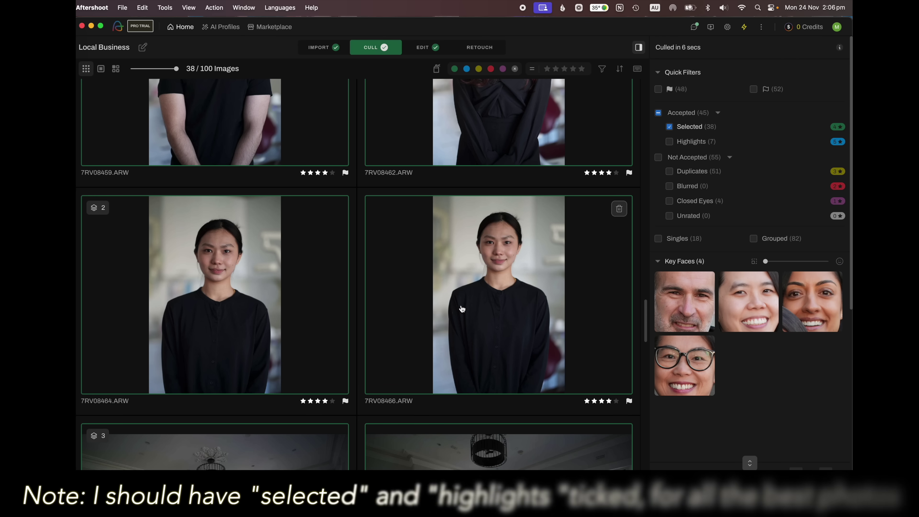
{"action": "scroll", "coordinate": [489, 297], "scroll_direction": "up", "scroll_amount": 1}
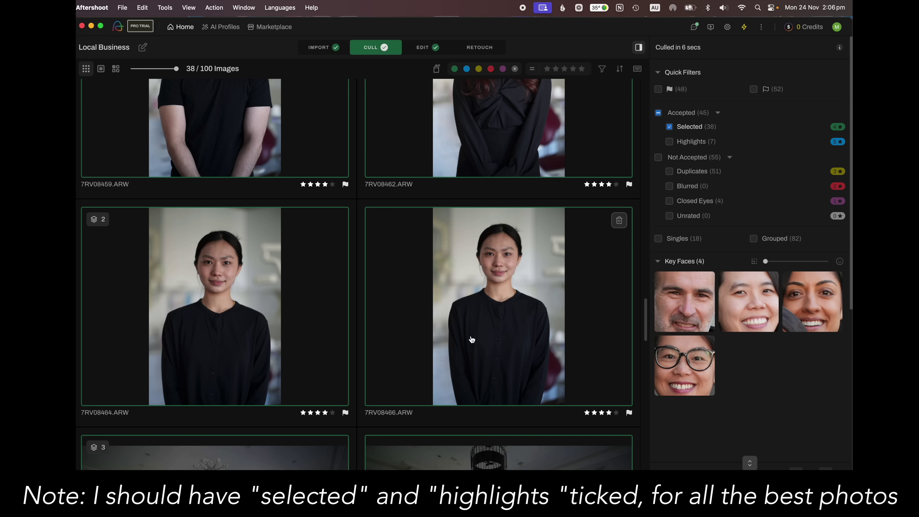
{"action": "scroll", "coordinate": [490, 344], "scroll_direction": "up", "scroll_amount": 5}
{"action": "scroll", "coordinate": [492, 343], "scroll_direction": "up", "scroll_amount": 4}
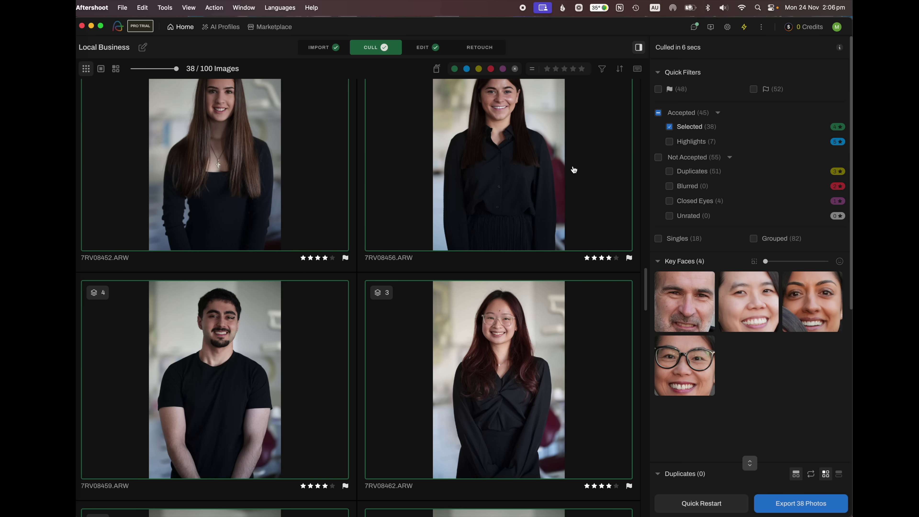
{"action": "scroll", "coordinate": [543, 192], "scroll_direction": "up", "scroll_amount": 4}
{"action": "scroll", "coordinate": [535, 237], "scroll_direction": "down", "scroll_amount": 4}
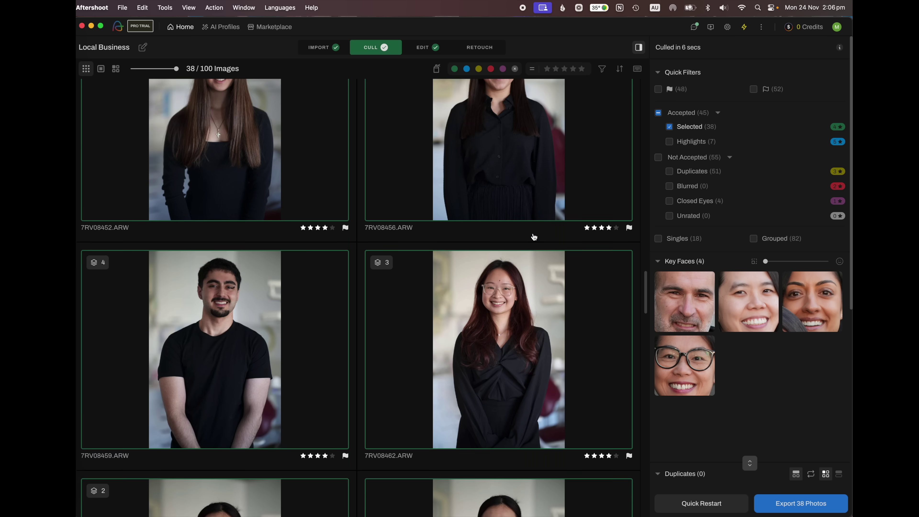
{"action": "scroll", "coordinate": [534, 238], "scroll_direction": "down", "scroll_amount": 1}
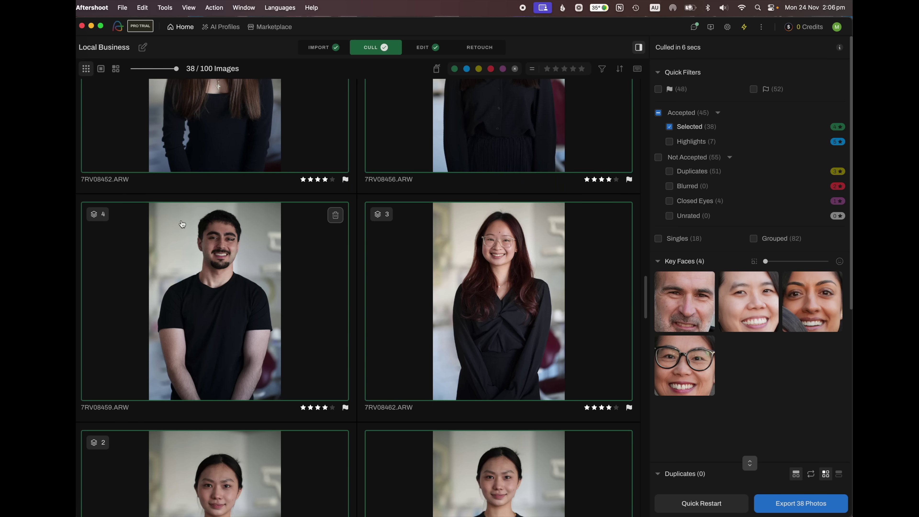
Compare the duplicate groups side by side in Survey Mode, starting from portrait 7RV08459.ARW
{"action": "left_click", "coordinate": [182, 213]}
{"action": "left_click", "coordinate": [116, 69]}
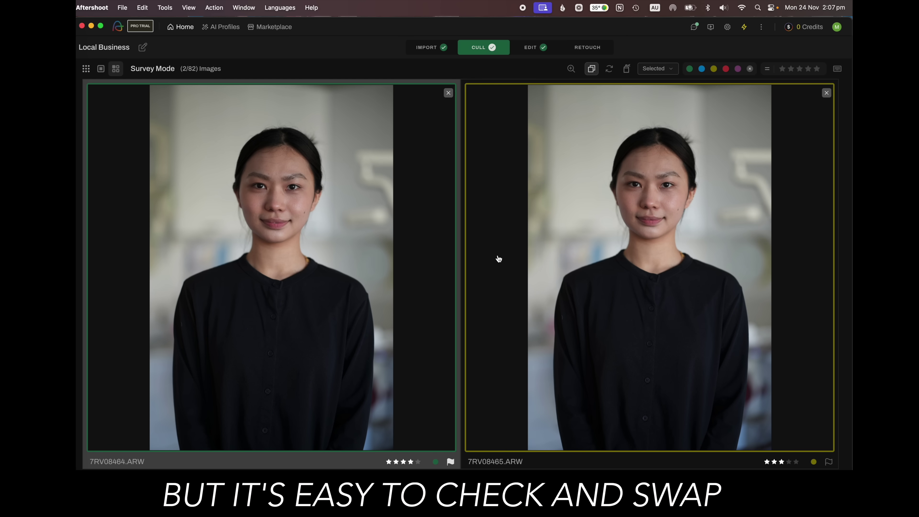
{"action": "key", "text": "Down"}
{"action": "key", "text": "Down"}
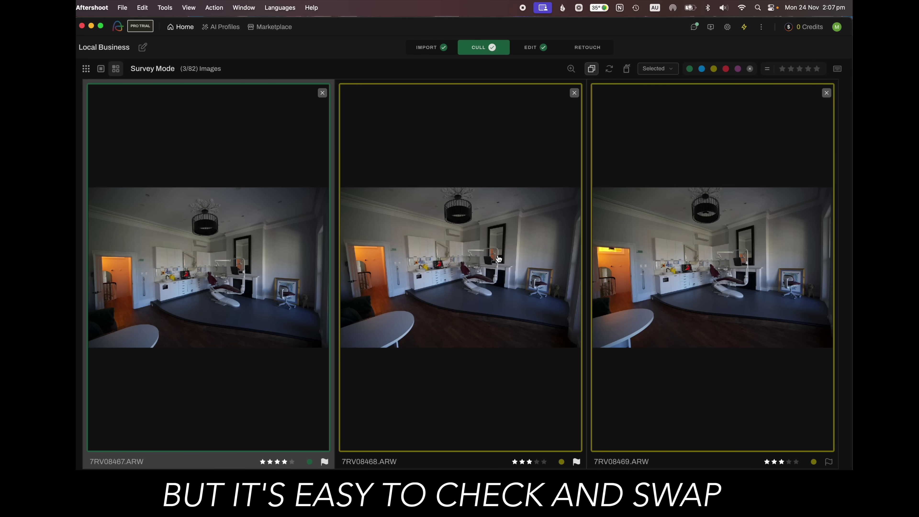
{"action": "key", "text": "Down"}
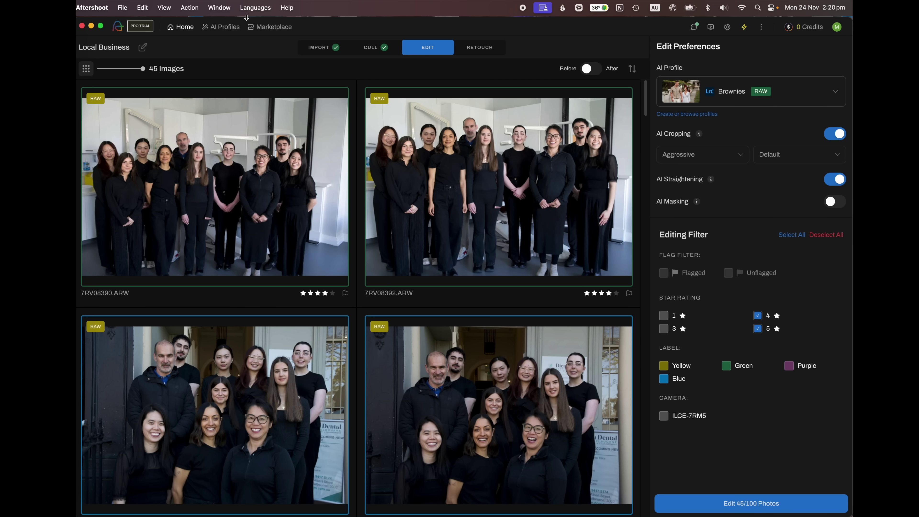
Browse the available AI editing profiles and open the choices for creating a new AI profile
{"action": "left_click", "coordinate": [223, 27]}
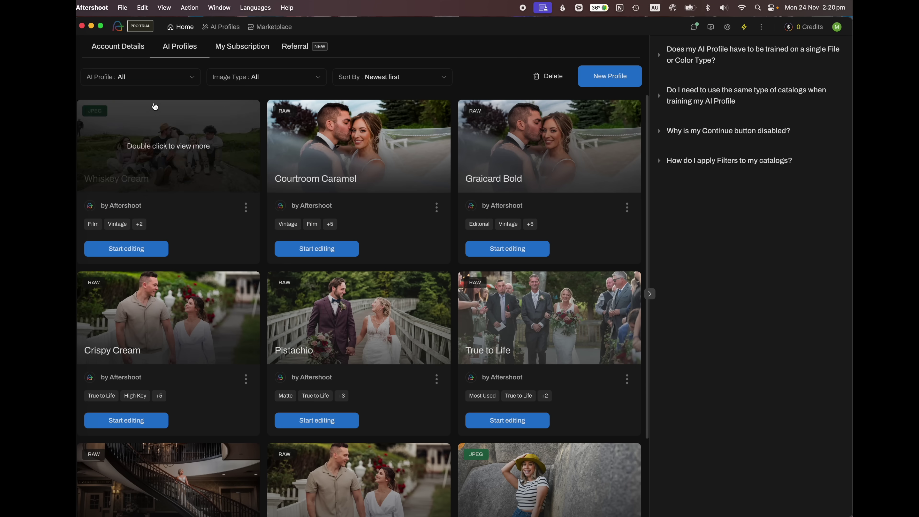
{"action": "scroll", "coordinate": [303, 219], "scroll_direction": "down", "scroll_amount": 3}
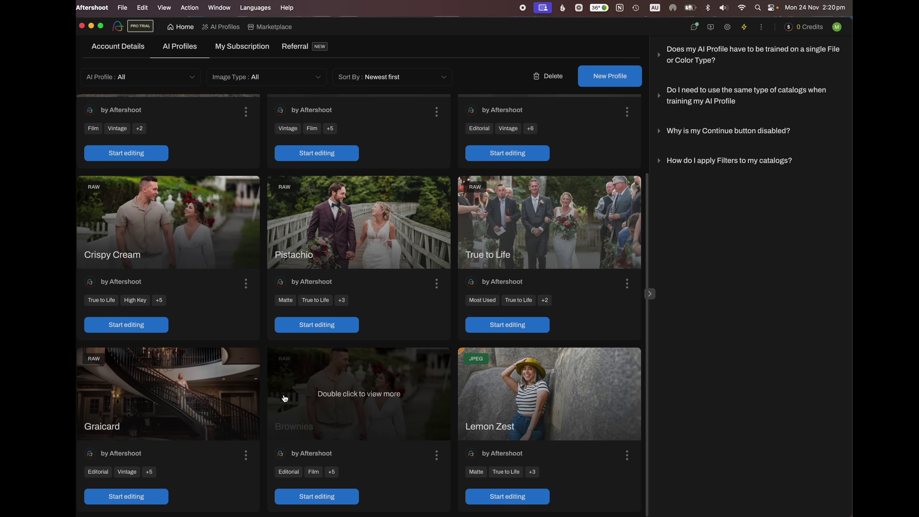
{"action": "scroll", "coordinate": [565, 381], "scroll_direction": "up", "scroll_amount": 3}
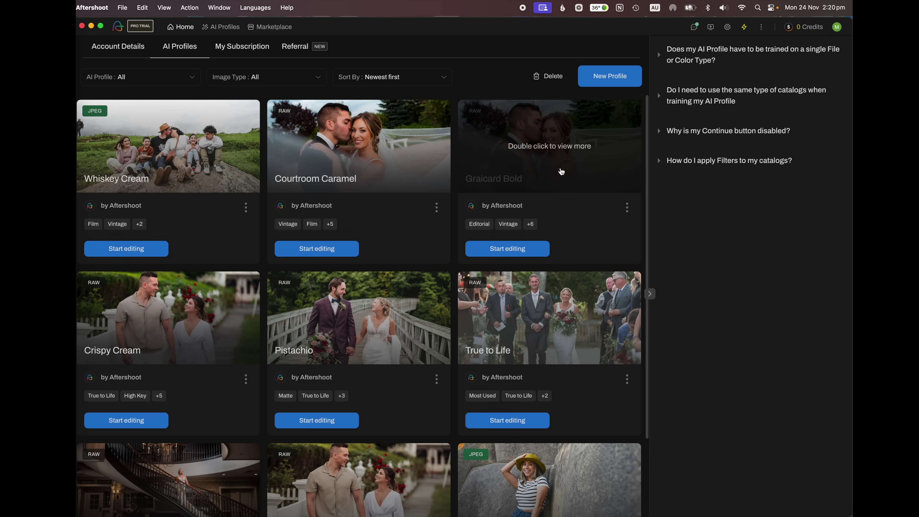
{"action": "left_click", "coordinate": [610, 81]}
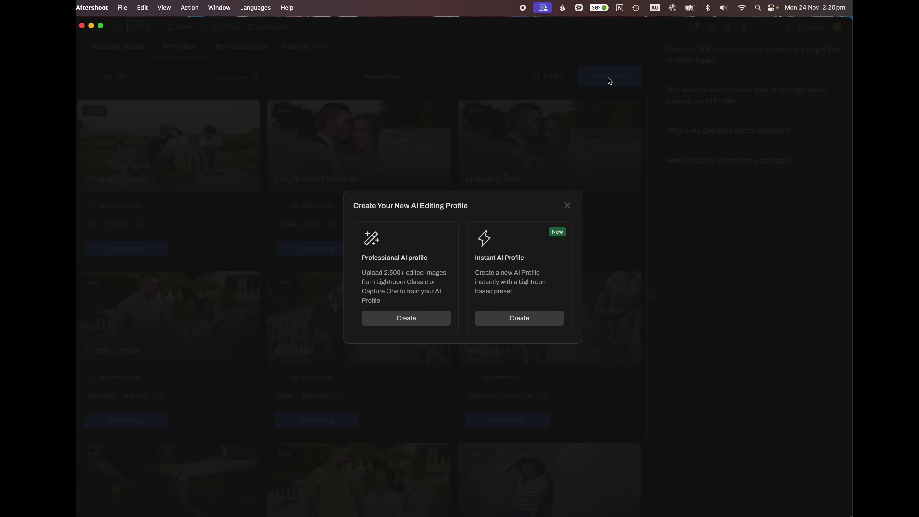
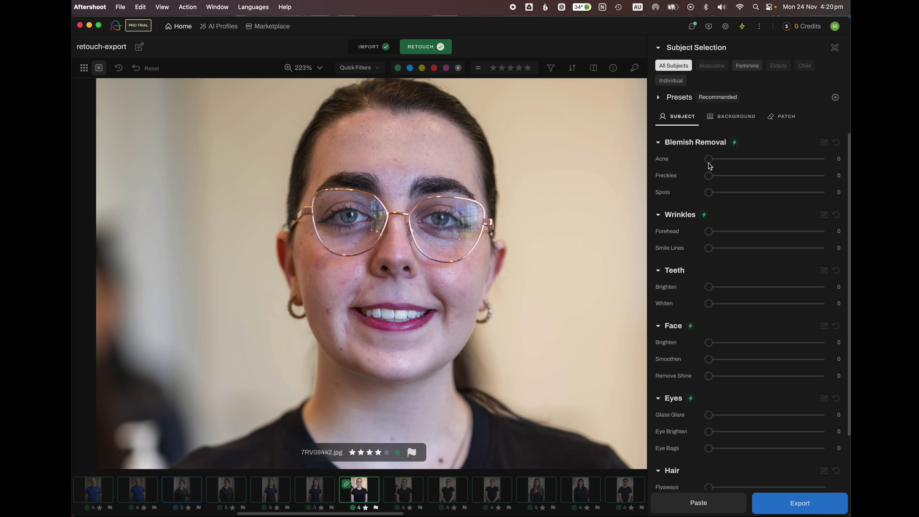
Set the portrait's blemish removal to Acne 100 and Freckles 51, try Spots at 100, and return Spots to 0
{"action": "left_click_drag", "start_coordinate": [708, 159], "coordinate": [821, 159]}
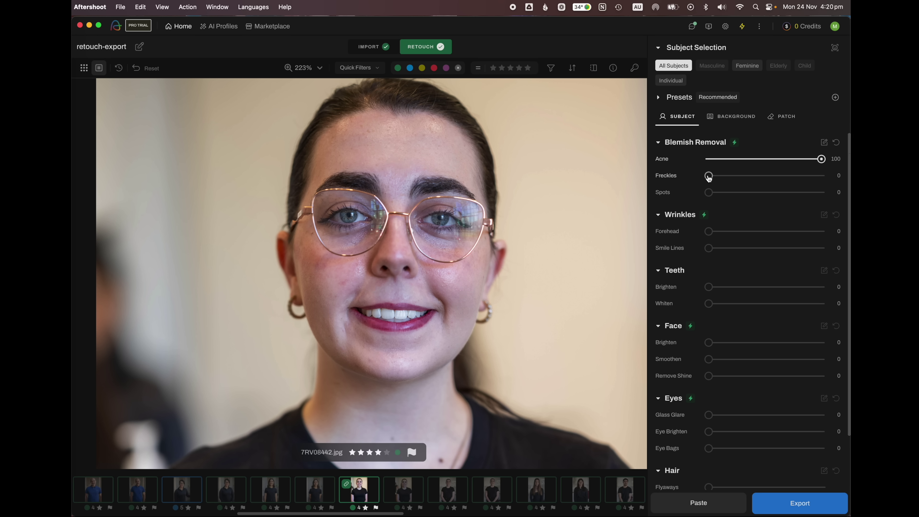
{"action": "left_click_drag", "start_coordinate": [709, 177], "coordinate": [767, 177]}
{"action": "left_click_drag", "start_coordinate": [709, 192], "coordinate": [848, 194]}
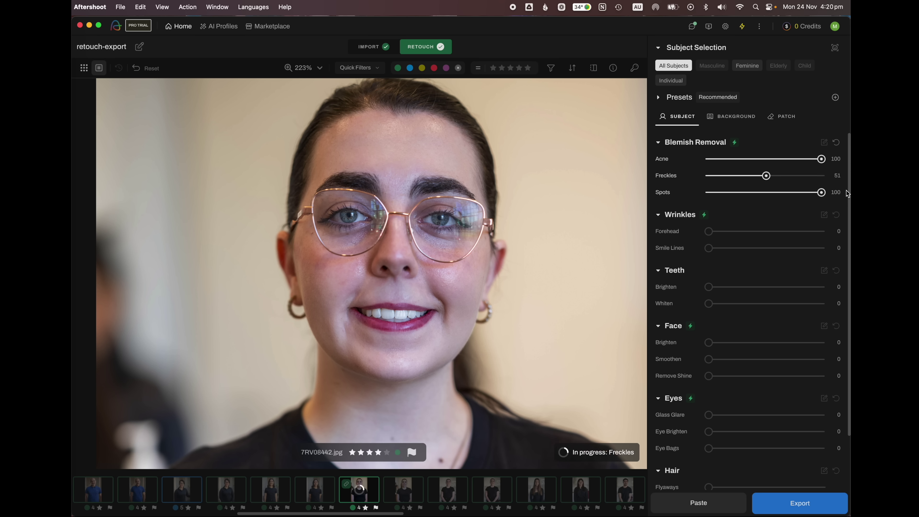
{"action": "left_click_drag", "start_coordinate": [821, 192], "coordinate": [671, 196]}
Look over the subject retouching options and set the portrait's Smile Lines wrinkle reduction to 54
{"action": "scroll", "coordinate": [667, 174], "scroll_direction": "down", "scroll_amount": 2}
{"action": "scroll", "coordinate": [677, 174], "scroll_direction": "down", "scroll_amount": 2}
{"action": "scroll", "coordinate": [698, 196], "scroll_direction": "up", "scroll_amount": 4}
{"action": "scroll", "coordinate": [712, 221], "scroll_direction": "down", "scroll_amount": 1}
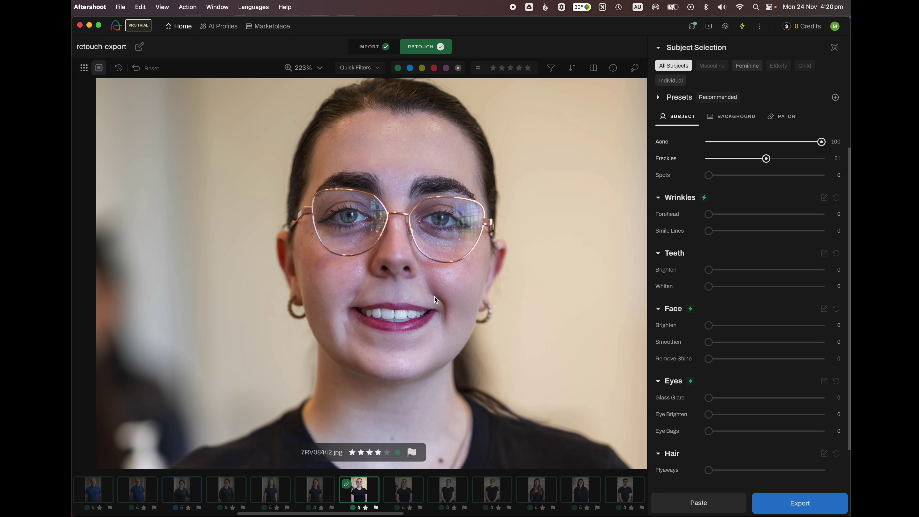
{"action": "left_click_drag", "start_coordinate": [708, 231], "coordinate": [770, 238]}
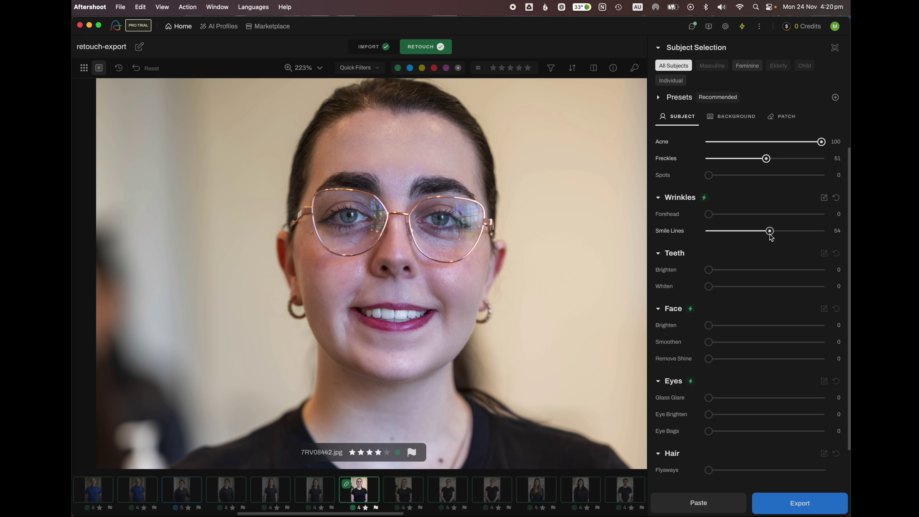
Try Smile Lines at 100, settle on 58, and set the teeth's Brighten to 17
{"action": "left_click_drag", "start_coordinate": [770, 234], "coordinate": [847, 231]}
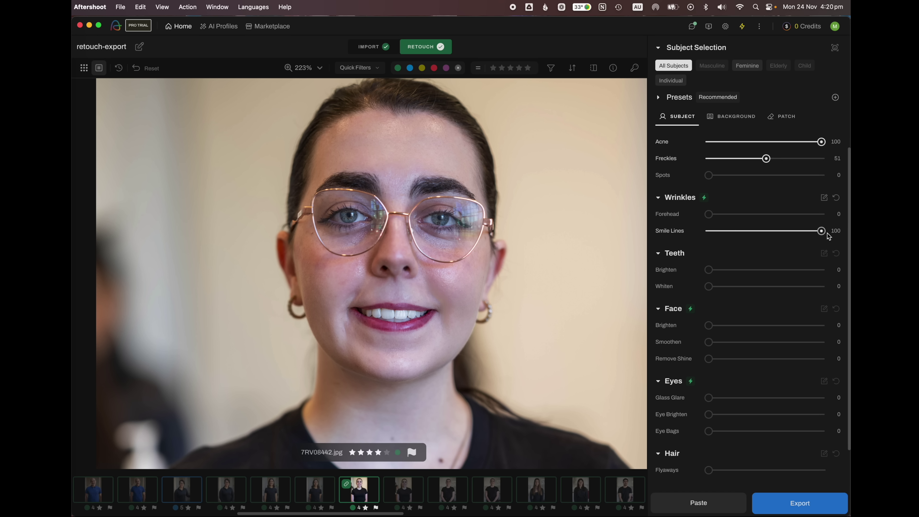
{"action": "left_click_drag", "start_coordinate": [822, 232], "coordinate": [776, 235]}
{"action": "scroll", "coordinate": [776, 234], "scroll_direction": "down", "scroll_amount": 3}
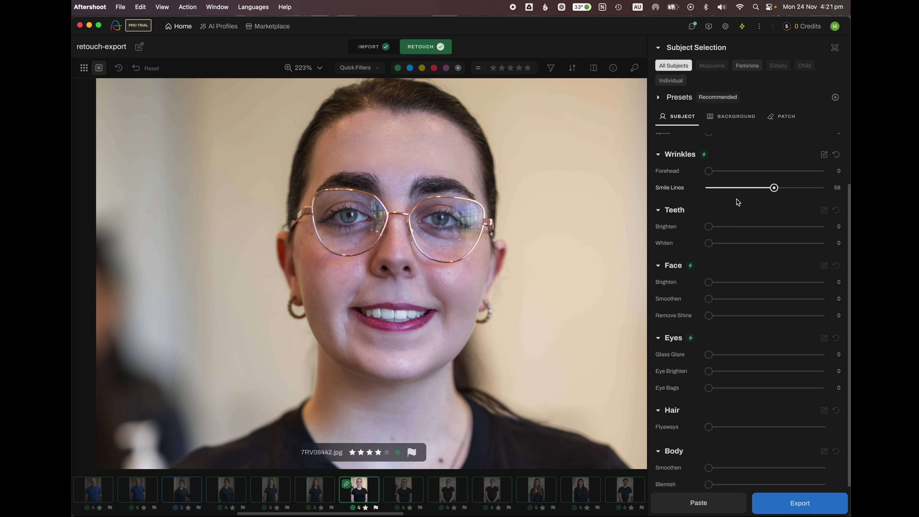
{"action": "left_click_drag", "start_coordinate": [709, 227], "coordinate": [728, 226]}
Set the face's Brighten to 18 and Remove Shine to 37, trying Smoothen at 30 and returning it to 0
{"action": "scroll", "coordinate": [727, 229], "scroll_direction": "down", "scroll_amount": 1}
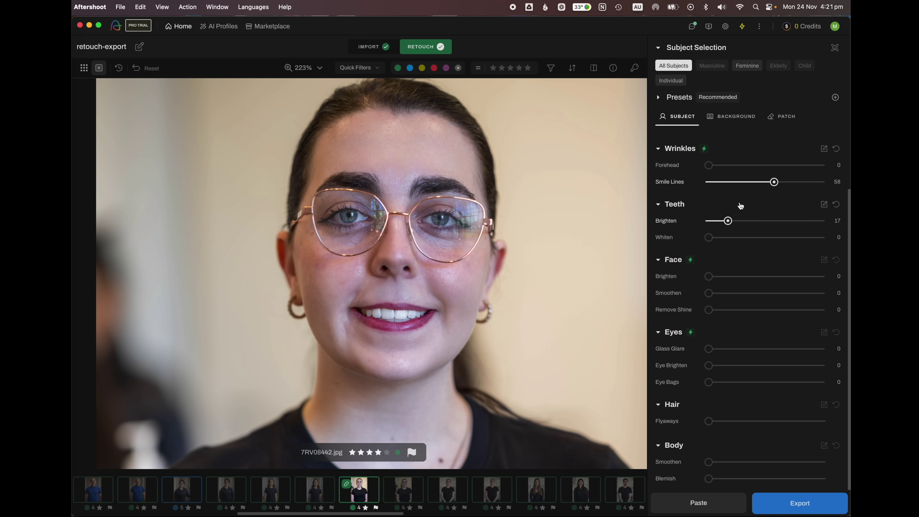
{"action": "left_click_drag", "start_coordinate": [709, 279], "coordinate": [841, 277]}
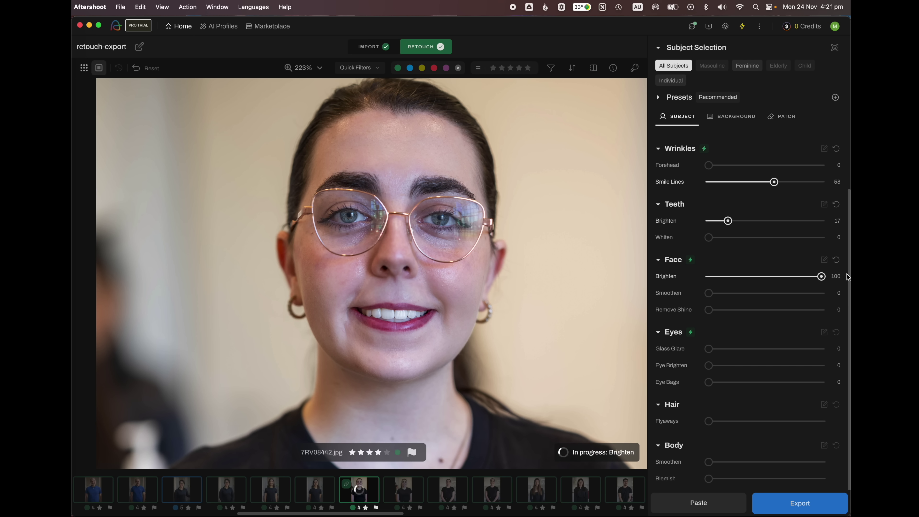
{"action": "left_click_drag", "start_coordinate": [823, 278], "coordinate": [728, 279]}
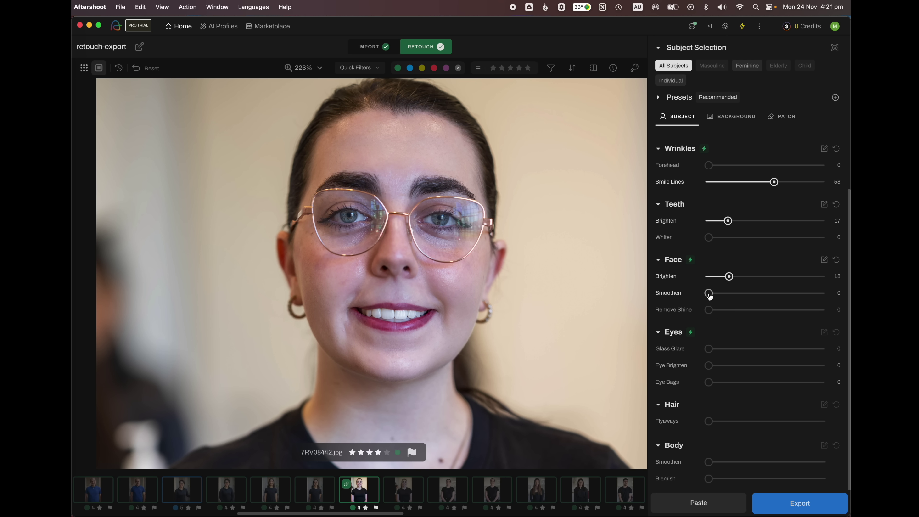
{"action": "left_click_drag", "start_coordinate": [709, 296], "coordinate": [743, 296]}
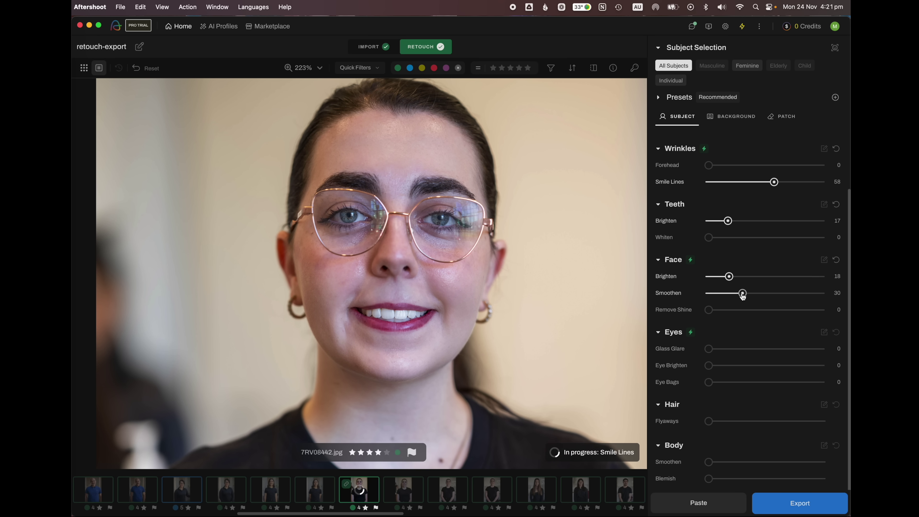
{"action": "left_click_drag", "start_coordinate": [743, 296], "coordinate": [708, 296]}
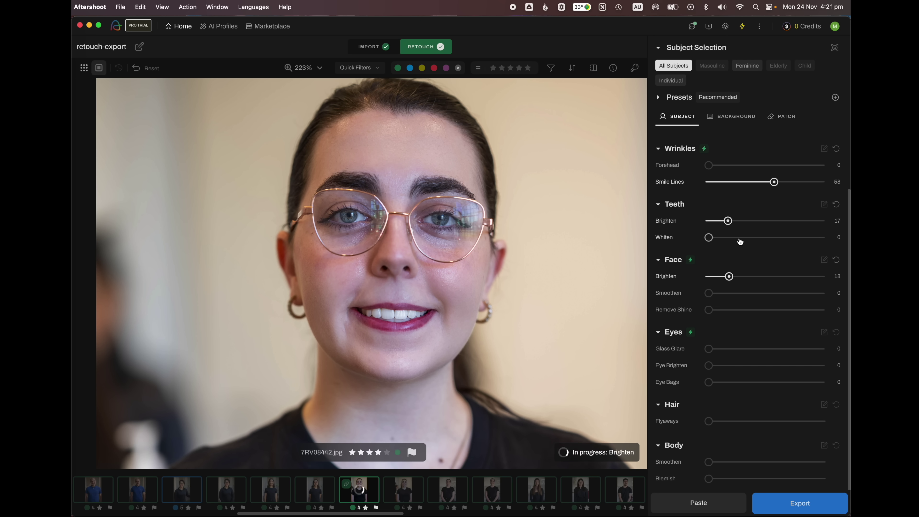
{"action": "left_click_drag", "start_coordinate": [709, 311], "coordinate": [751, 311]}
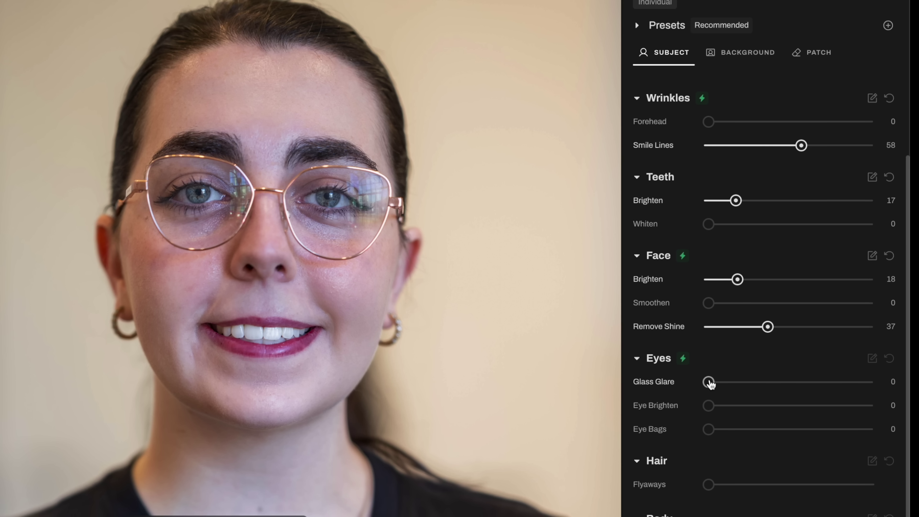
Set the eyes' Glass Glare to 100, Eye Brighten to 24 and Eye Bags to 38
{"action": "left_click_drag", "start_coordinate": [710, 384], "coordinate": [907, 393]}
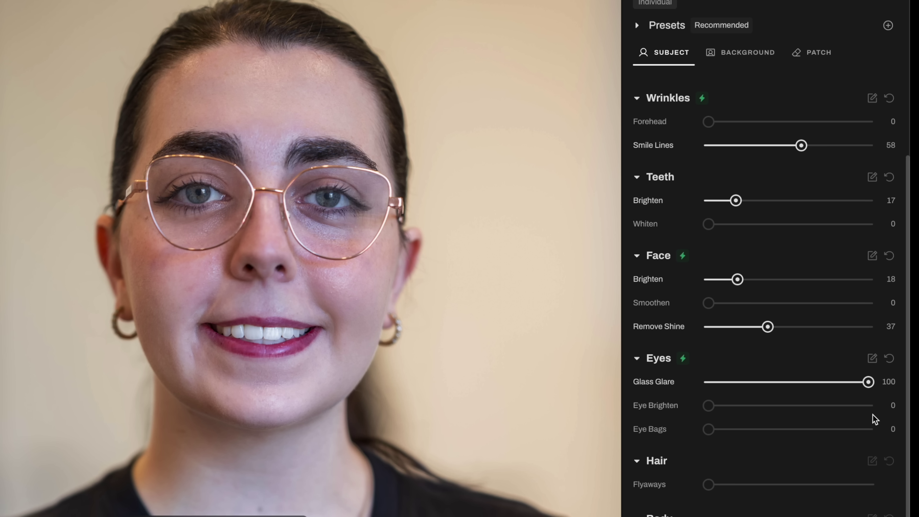
{"action": "left_click_drag", "start_coordinate": [868, 385], "coordinate": [828, 385]}
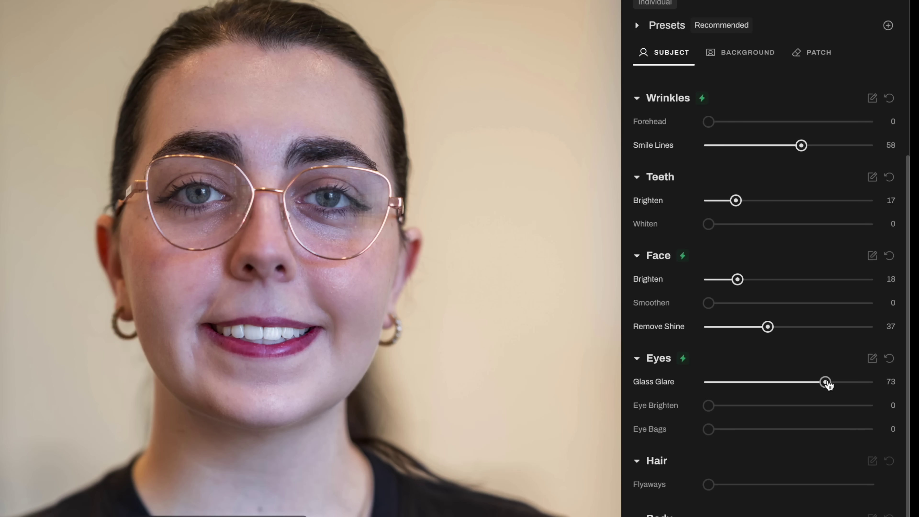
{"action": "left_click_drag", "start_coordinate": [827, 382], "coordinate": [908, 377]}
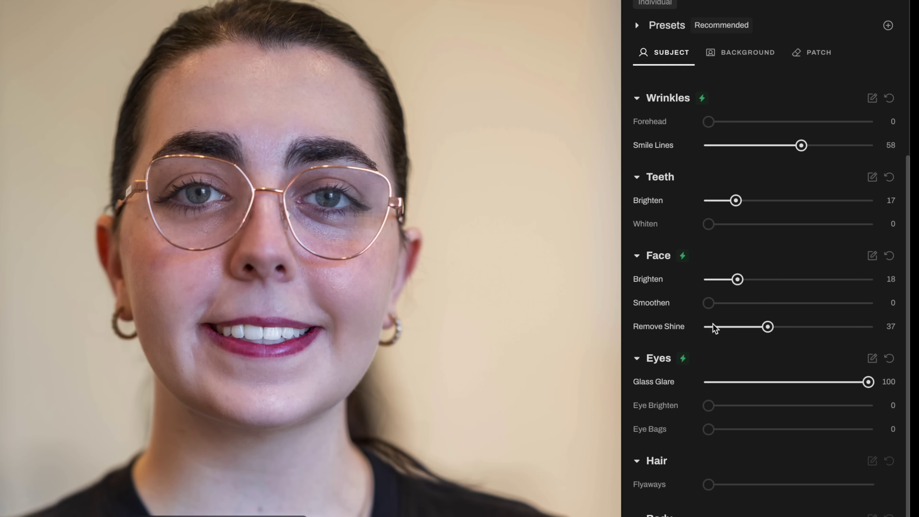
{"action": "left_click_drag", "start_coordinate": [709, 405], "coordinate": [746, 407]}
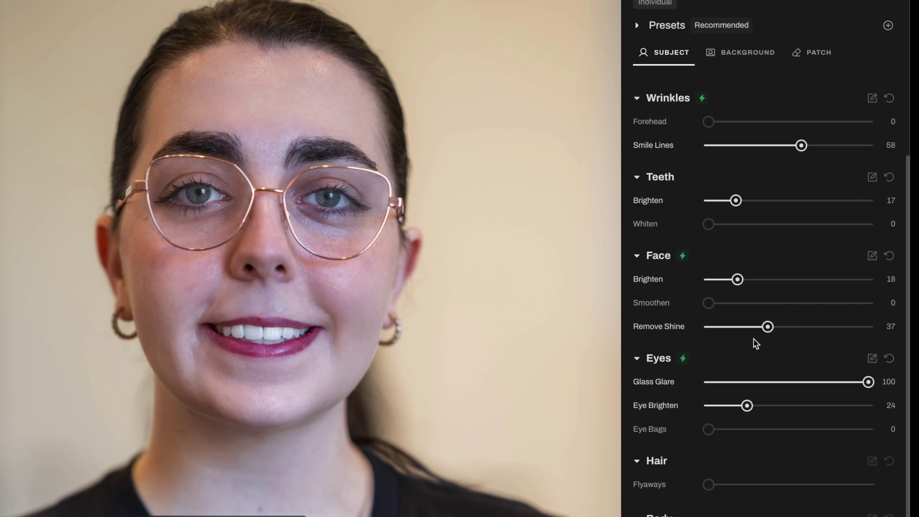
{"action": "left_click_drag", "start_coordinate": [708, 430], "coordinate": [770, 430]}
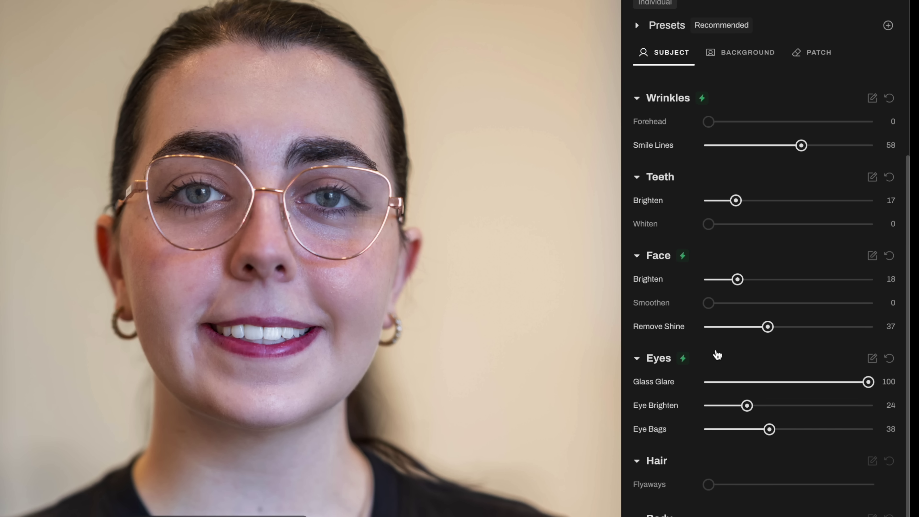
Set the hair's Flyaways removal to 100 and view the whole portrait at 100% zoom
{"action": "left_click_drag", "start_coordinate": [284, 205], "coordinate": [287, 250]}
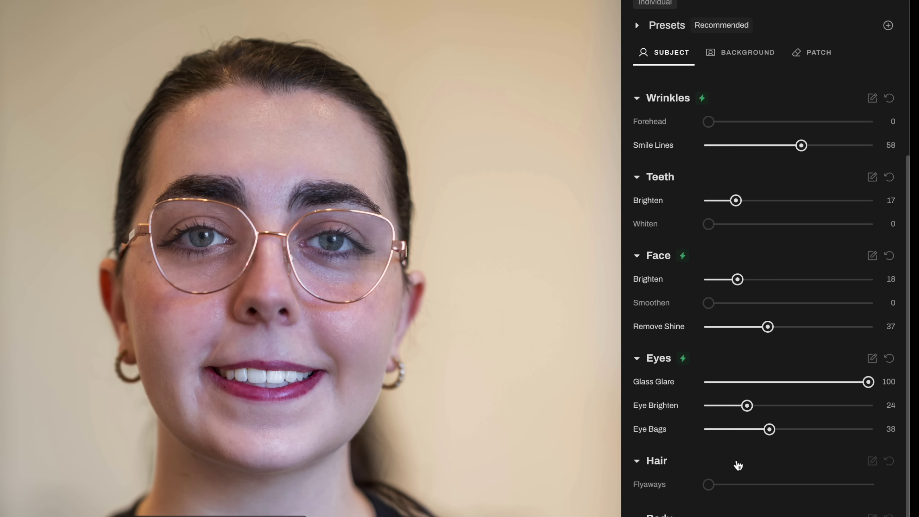
{"action": "left_click", "coordinate": [737, 465]}
{"action": "left_click", "coordinate": [710, 502]}
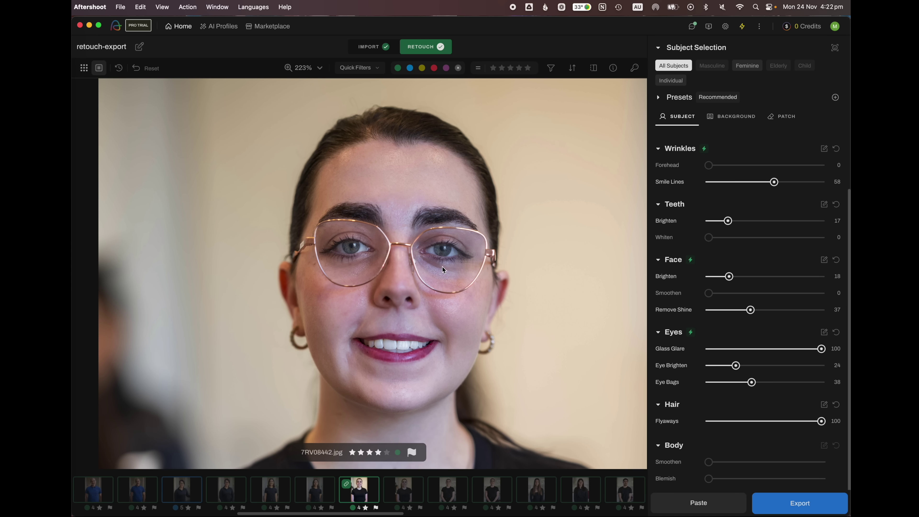
{"action": "left_click", "coordinate": [443, 266]}
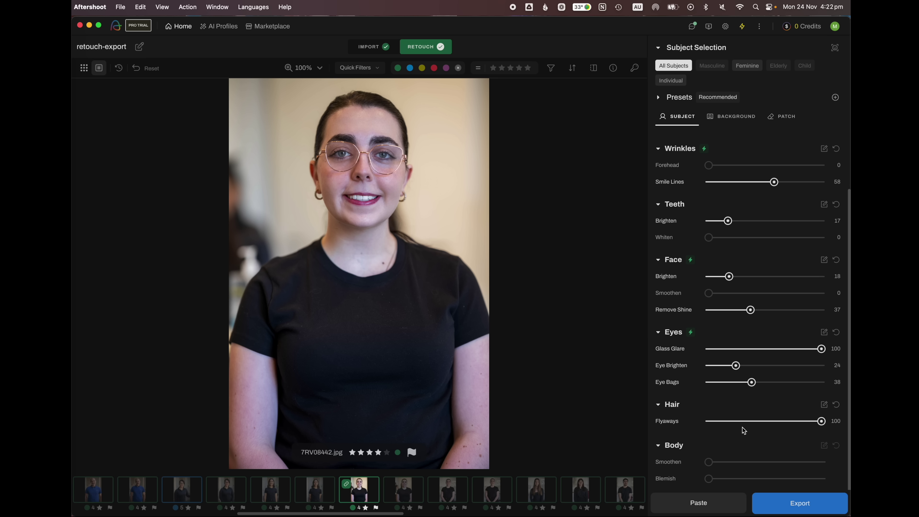
Save the portrait's current retouching adjustments as a new preset named Test Preset
{"action": "scroll", "coordinate": [742, 145], "scroll_direction": "up", "scroll_amount": 3}
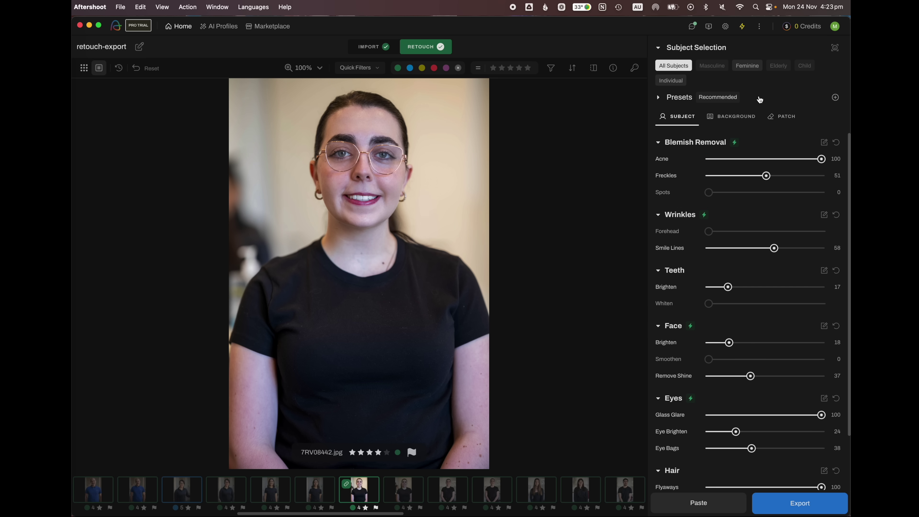
{"action": "left_click", "coordinate": [836, 95]}
{"action": "left_click", "coordinate": [411, 171]}
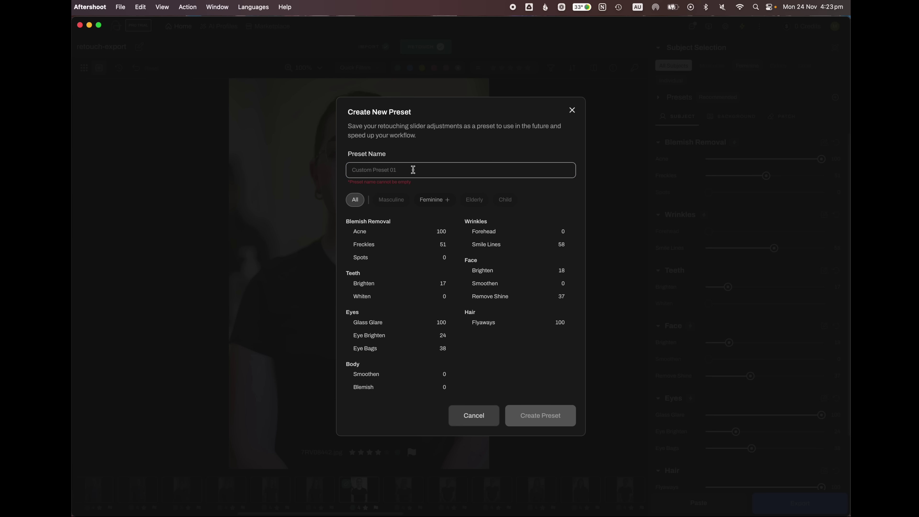
{"action": "type", "text": "Test Preset"}
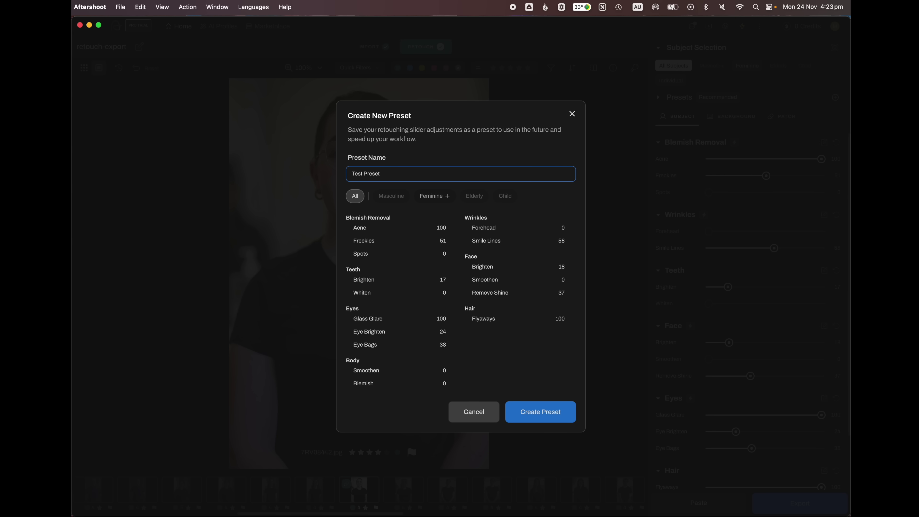
{"action": "left_click", "coordinate": [526, 413]}
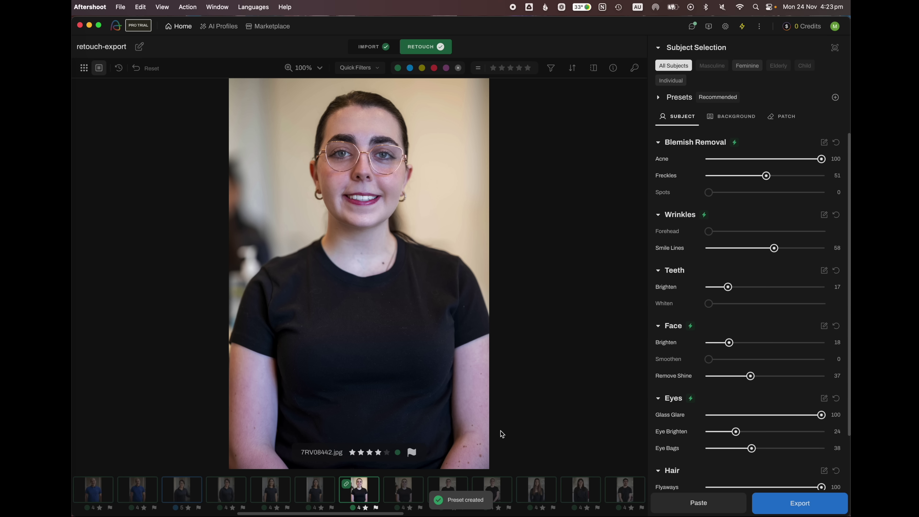
Bring up the preset choices for portrait 7RV08443.jpg, and apply a preset to portrait 7RV08456.jpg
{"action": "left_click", "coordinate": [409, 487]}
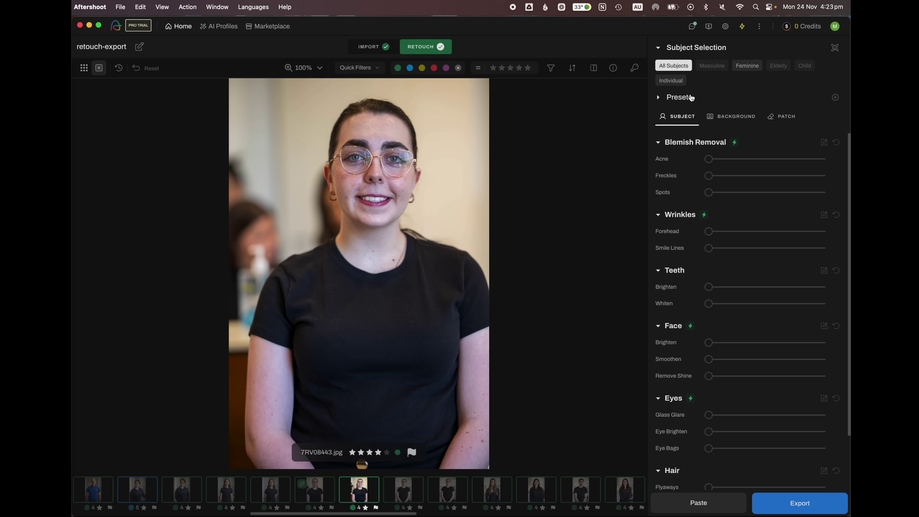
{"action": "left_click", "coordinate": [680, 101]}
{"action": "left_click", "coordinate": [729, 118]}
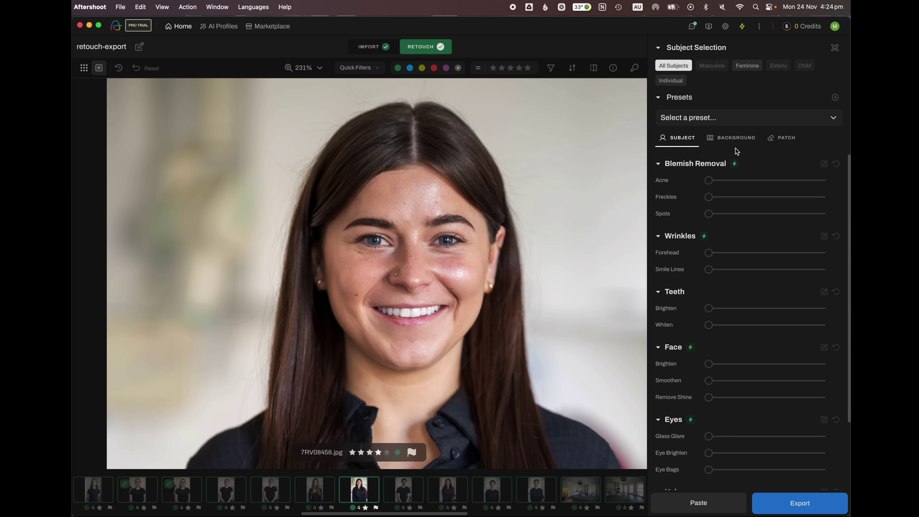
{"action": "left_click", "coordinate": [716, 119]}
{"action": "left_click", "coordinate": [682, 185]}
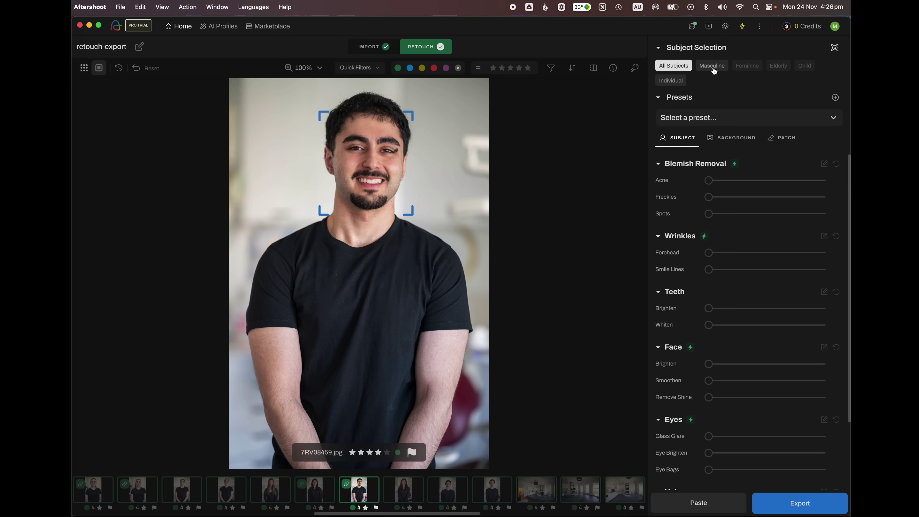
Go past the next portrait and open the group photo 7RV08398.jpg near the start of the album
{"action": "left_click", "coordinate": [406, 491]}
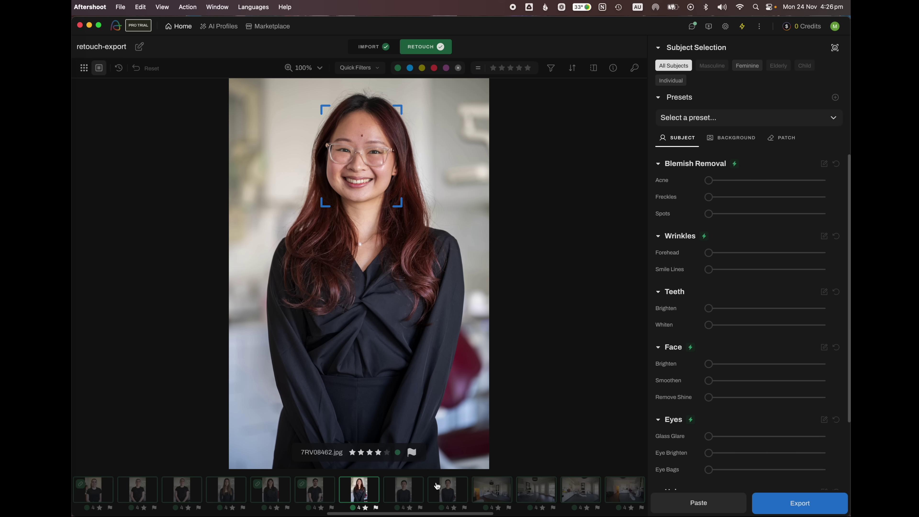
{"action": "scroll", "coordinate": [437, 486], "scroll_direction": "left", "scroll_amount": 10}
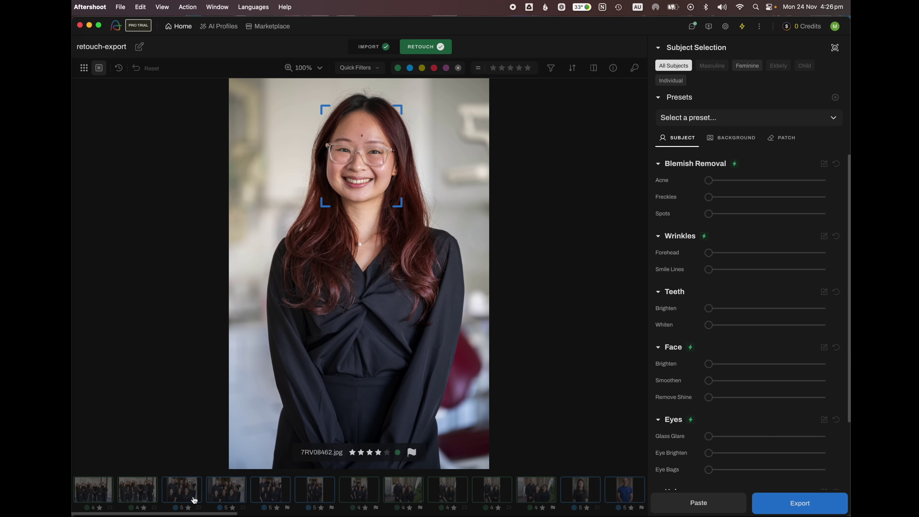
{"action": "left_click", "coordinate": [223, 493]}
{"action": "left_click", "coordinate": [188, 489]}
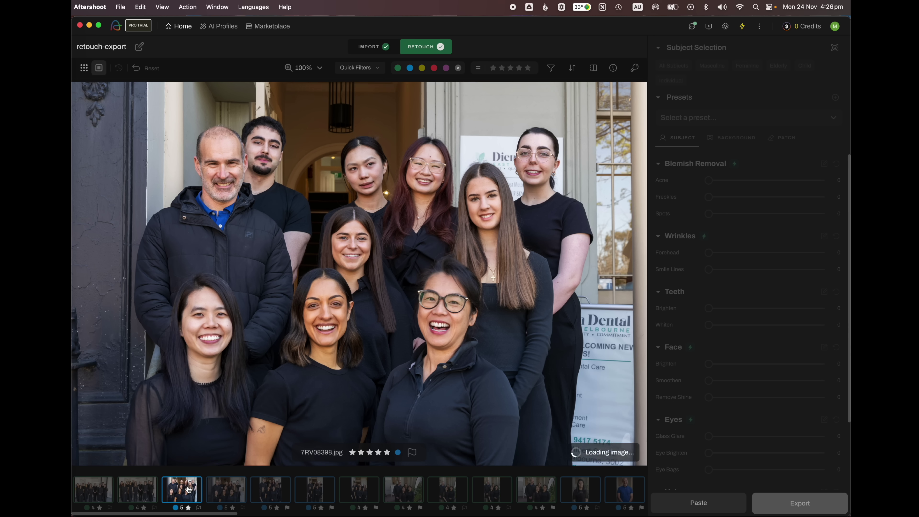